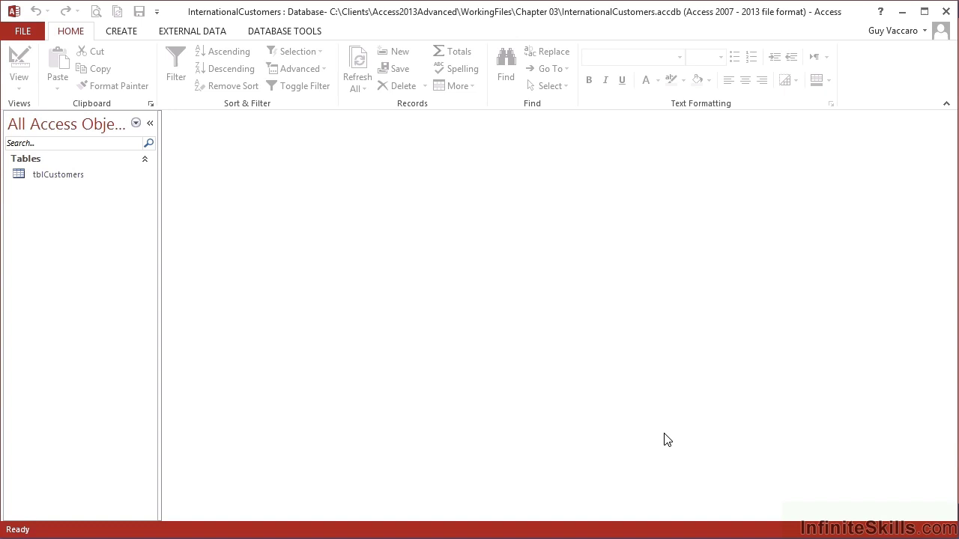
# Step: Open the tblCustomers table at its last record and widen the StateProvinceName column to show its full heading
pyautogui.doubleClick(43, 177)
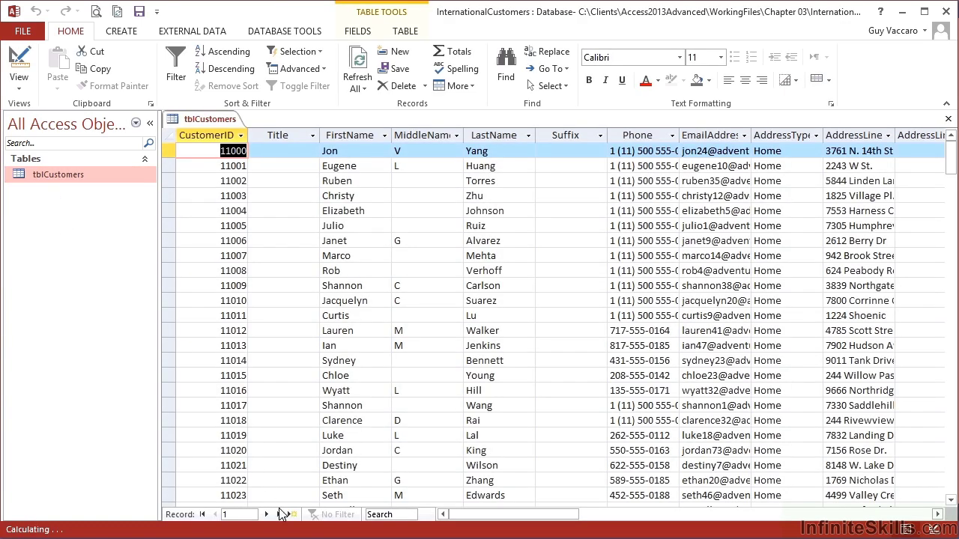
pyautogui.click(280, 514)
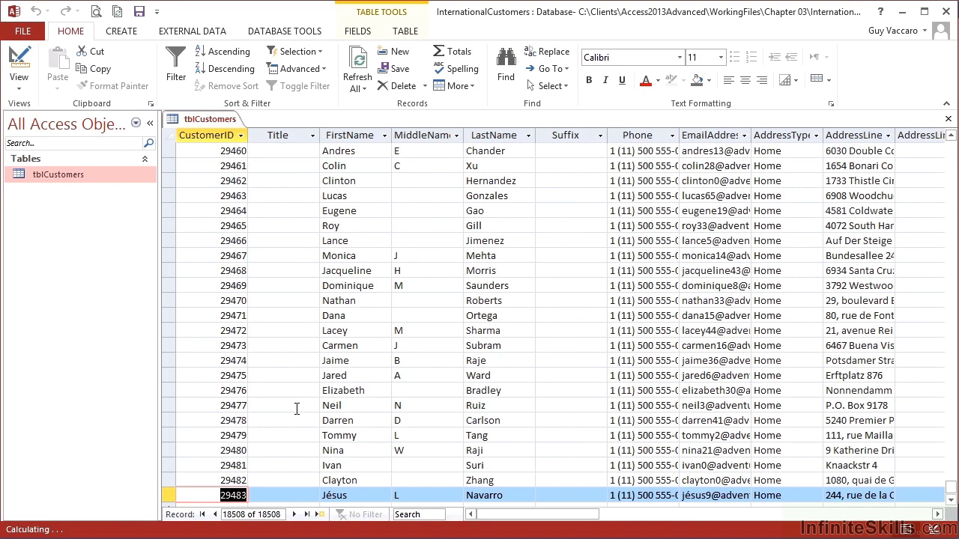
pyautogui.scroll(4, 296, 409)
pyautogui.scroll(13, 296, 408)
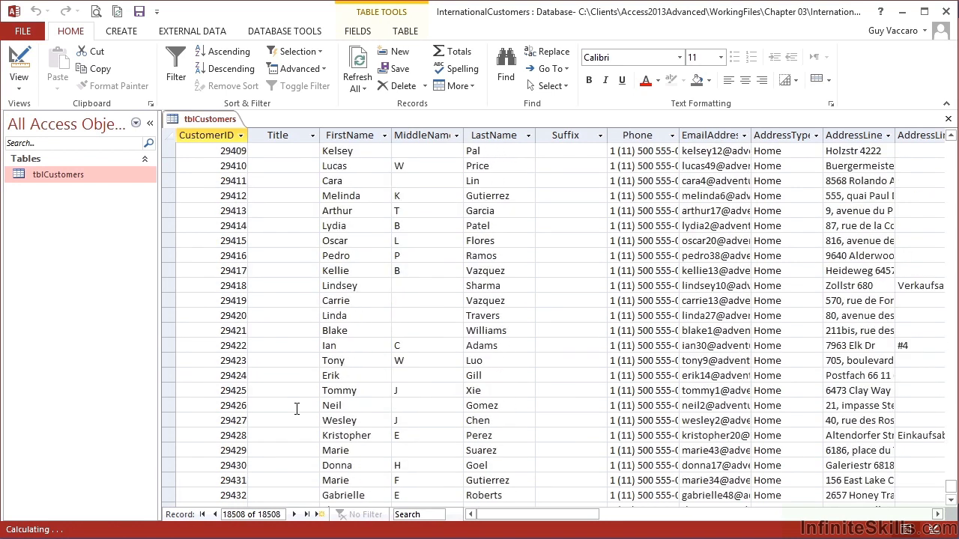
pyautogui.moveTo(552, 517); pyautogui.dragTo(607, 517)
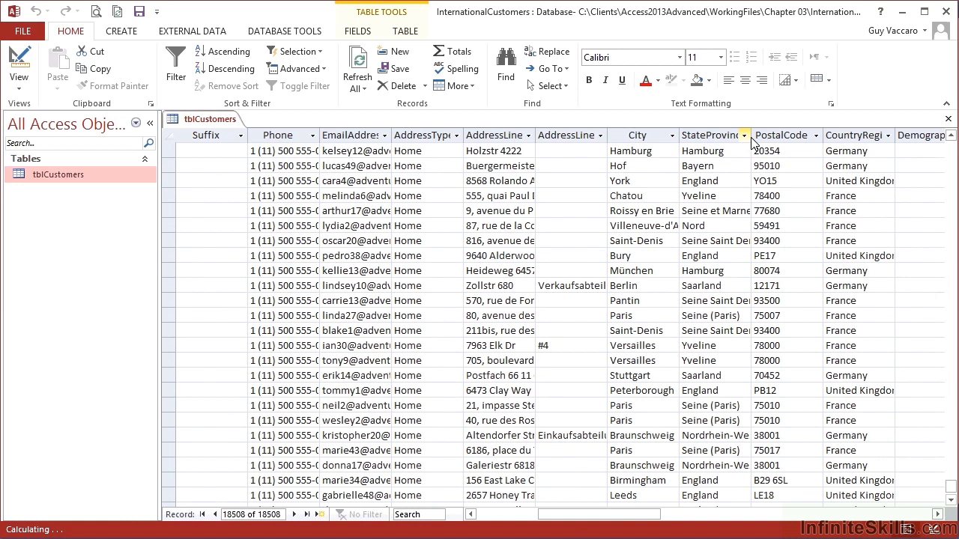
pyautogui.moveTo(752, 137); pyautogui.dragTo(801, 138)
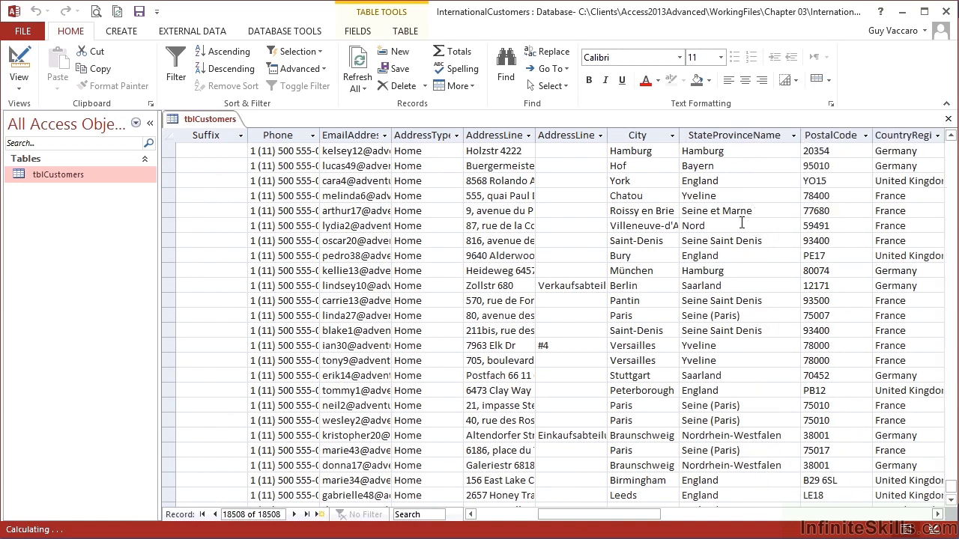
# Step: Create a design-view query based on tblCustomers and add the StateProvinceName field to its grid
pyautogui.click(127, 37)
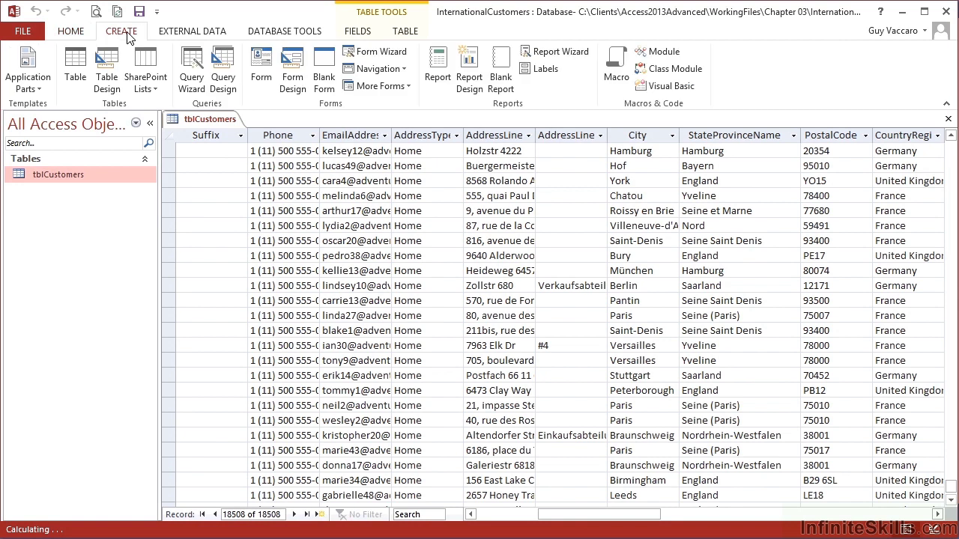
pyautogui.click(226, 80)
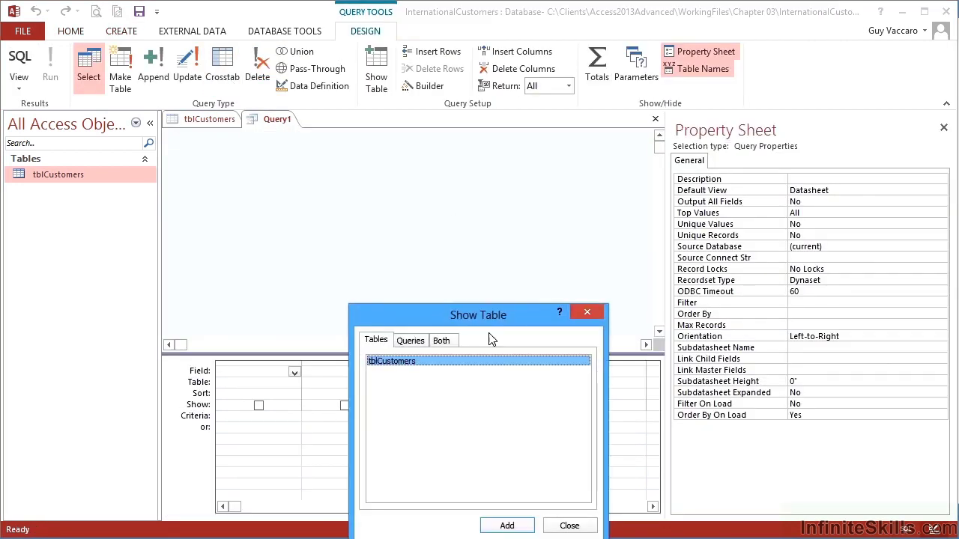
pyautogui.doubleClick(410, 364)
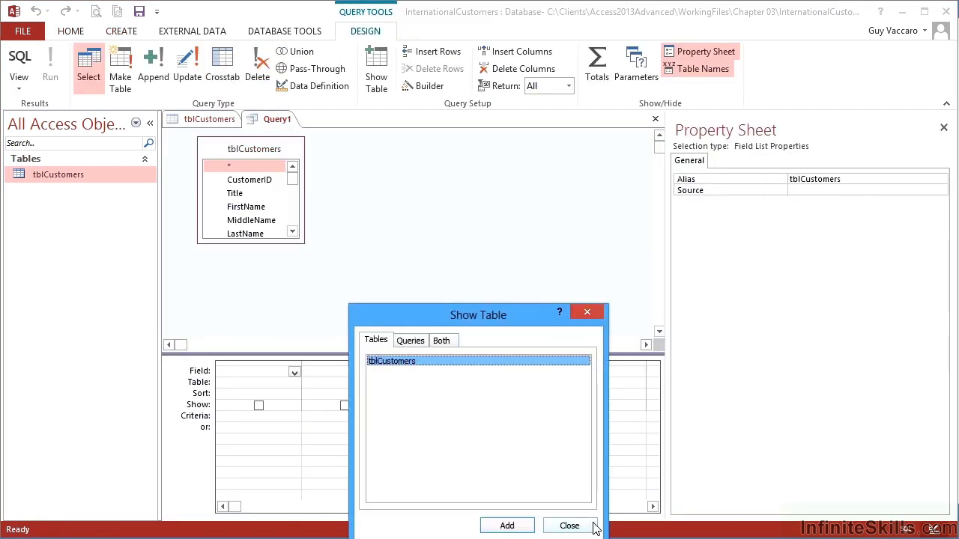
pyautogui.click(568, 525)
pyautogui.moveTo(300, 238); pyautogui.dragTo(327, 283)
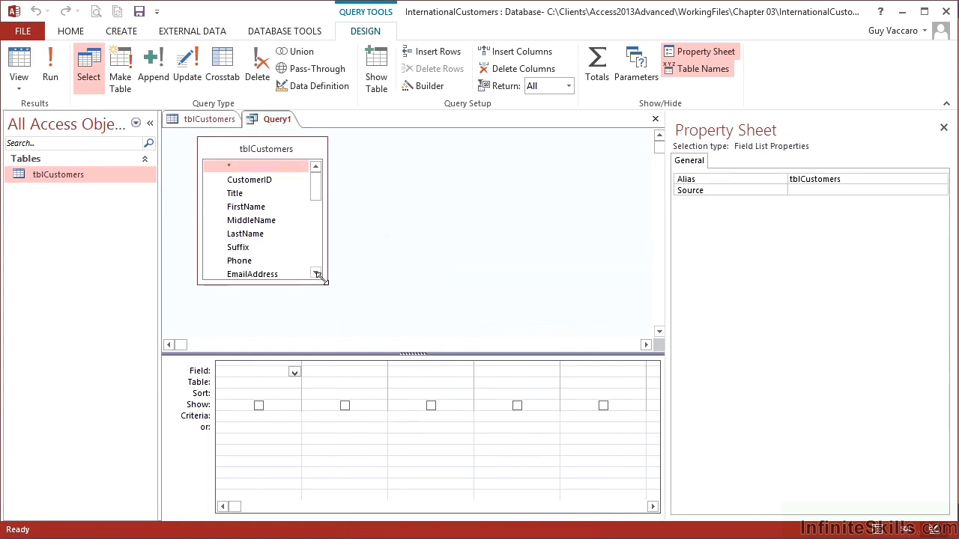
pyautogui.moveTo(319, 200); pyautogui.dragTo(315, 228)
pyautogui.click(284, 216)
pyautogui.doubleClick(283, 216)
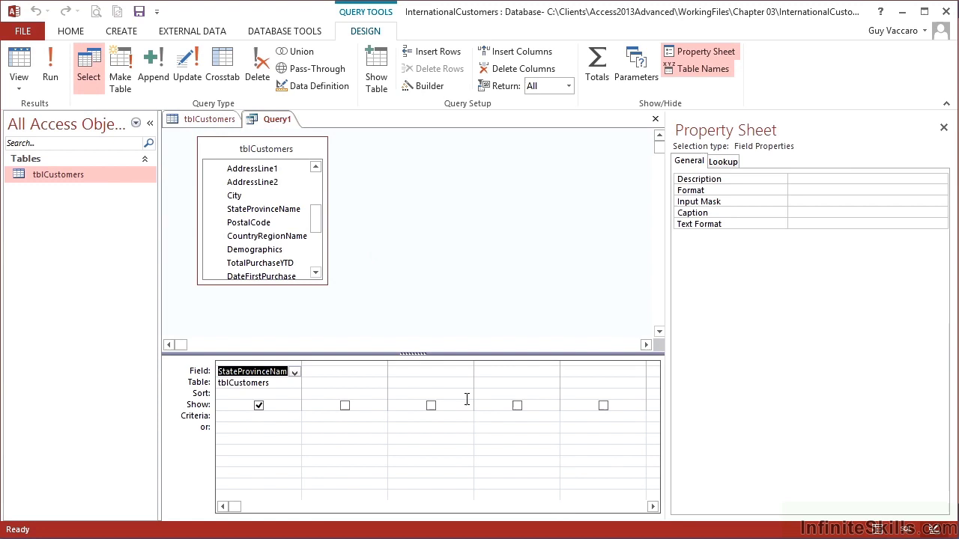
# Step: View the query's datasheet through to the last record, fitting the StateProvinceName column to its contents, and return to the design
pyautogui.click(11, 57)
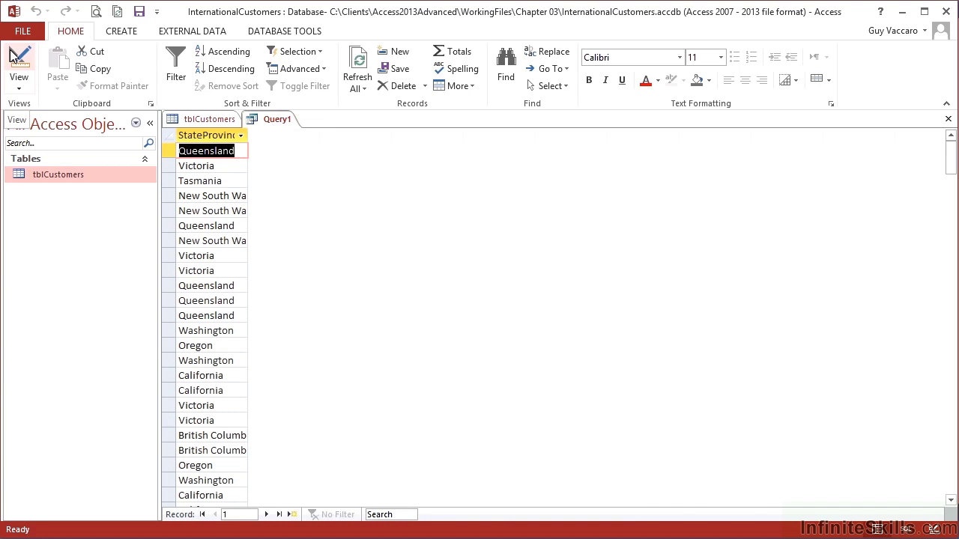
pyautogui.doubleClick(248, 135)
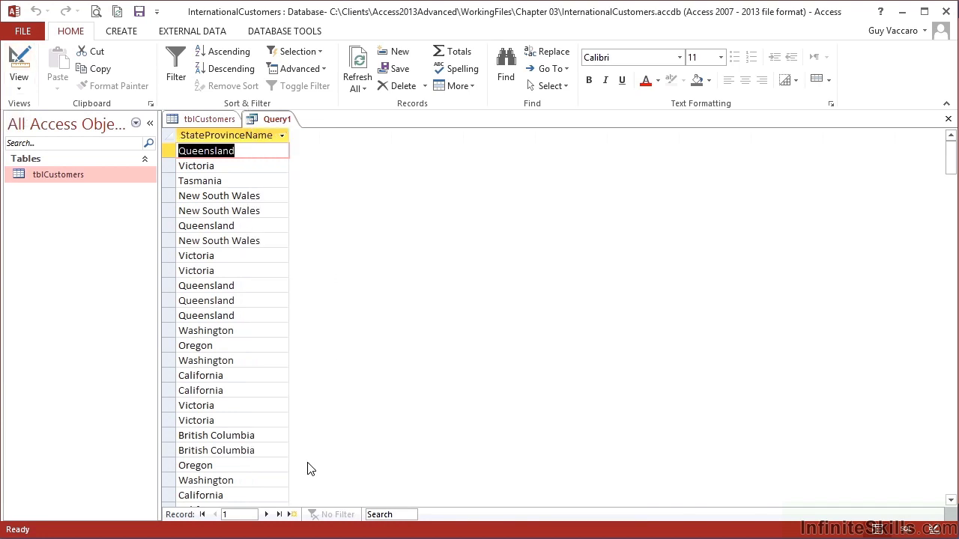
pyautogui.click(279, 515)
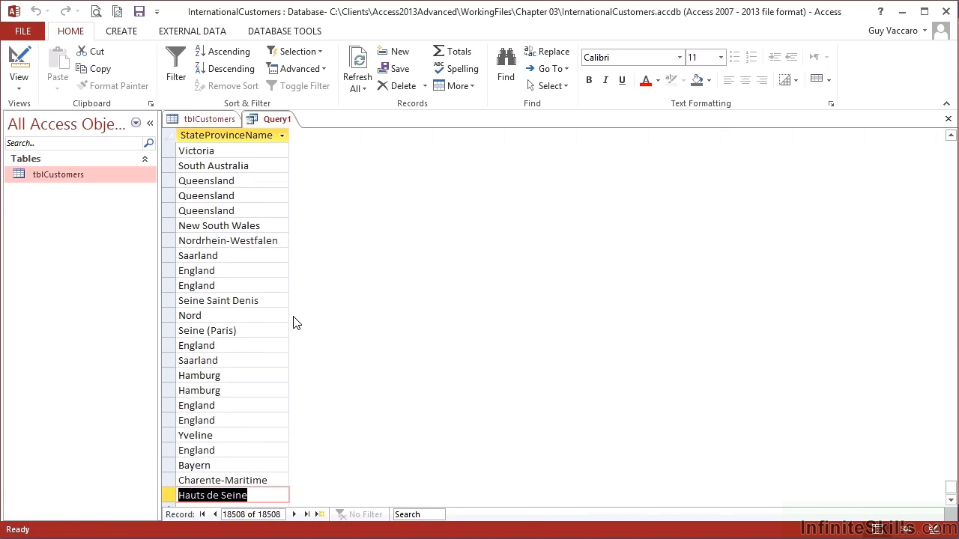
pyautogui.click(13, 60)
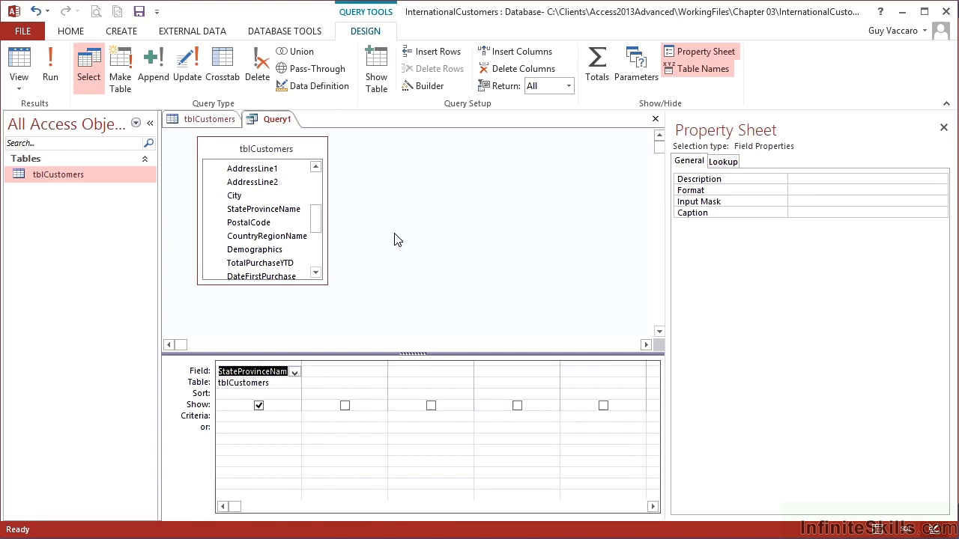
# Step: Set the query's Unique Values property to Yes and check the resulting datasheet before returning to the design
pyautogui.click(460, 214)
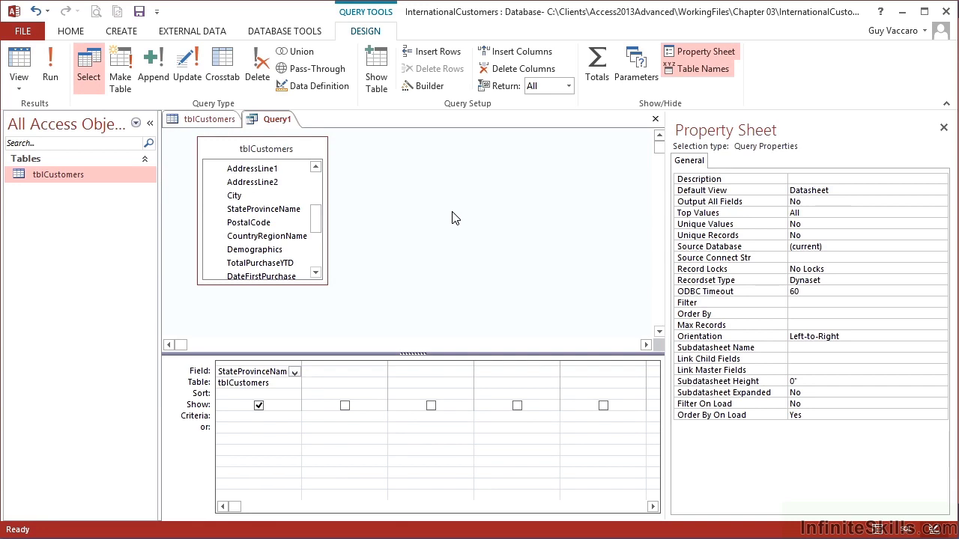
pyautogui.click(944, 128)
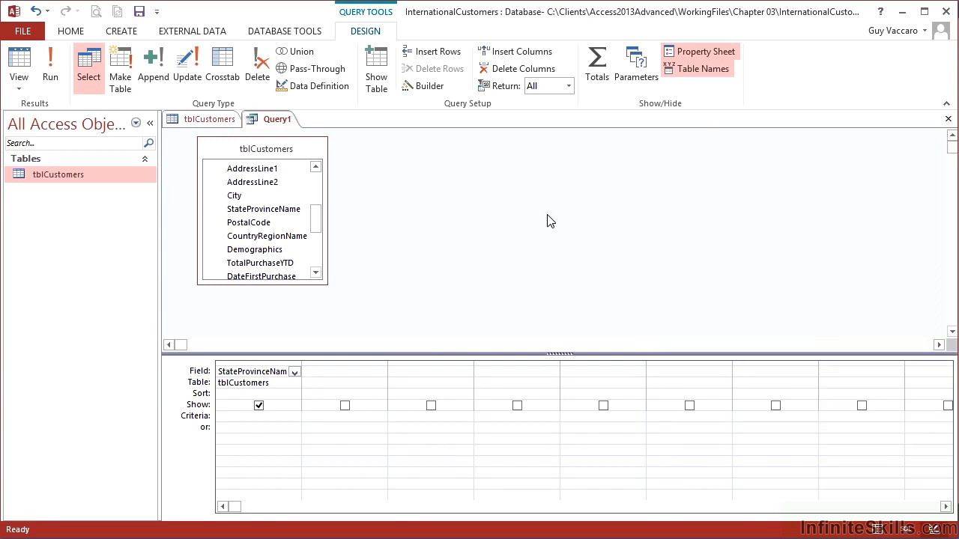
pyautogui.rightClick(556, 201)
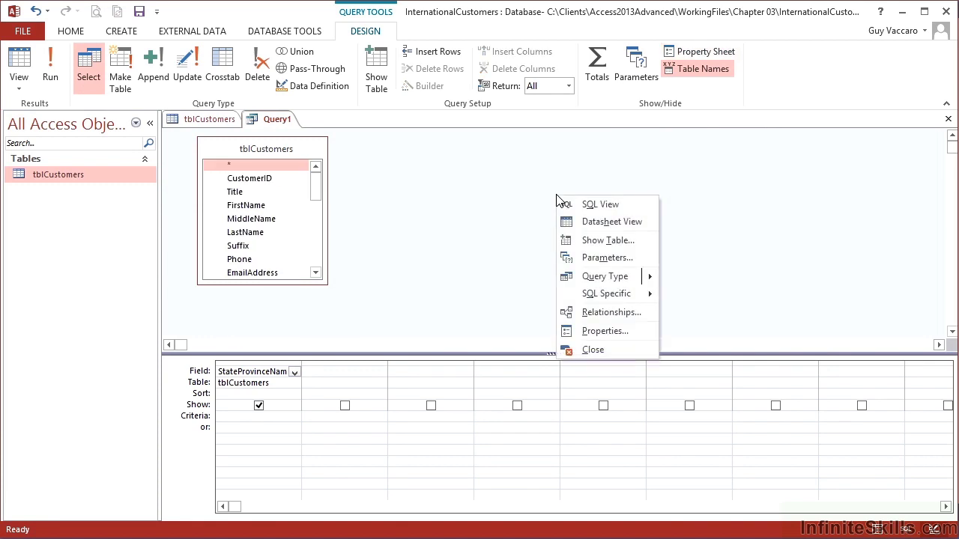
pyautogui.click(605, 330)
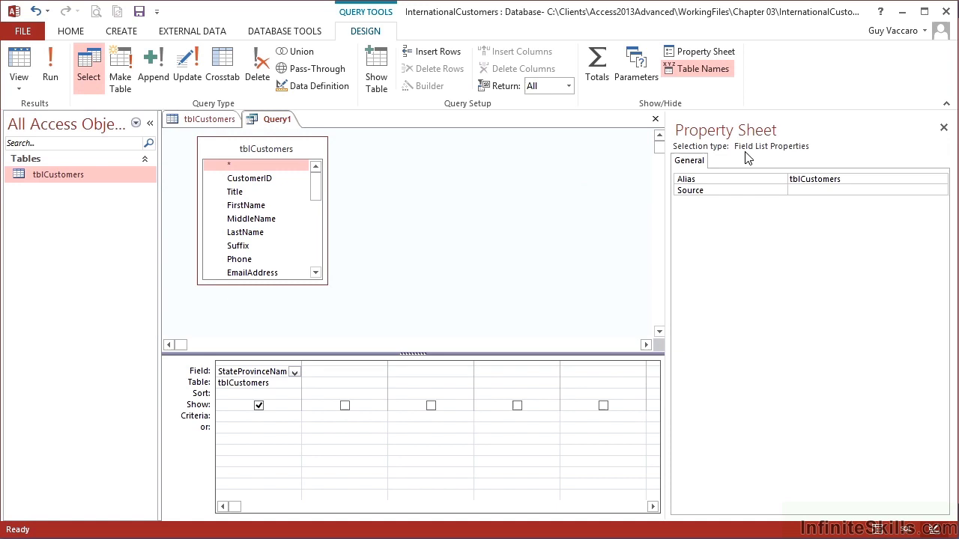
pyautogui.click(494, 230)
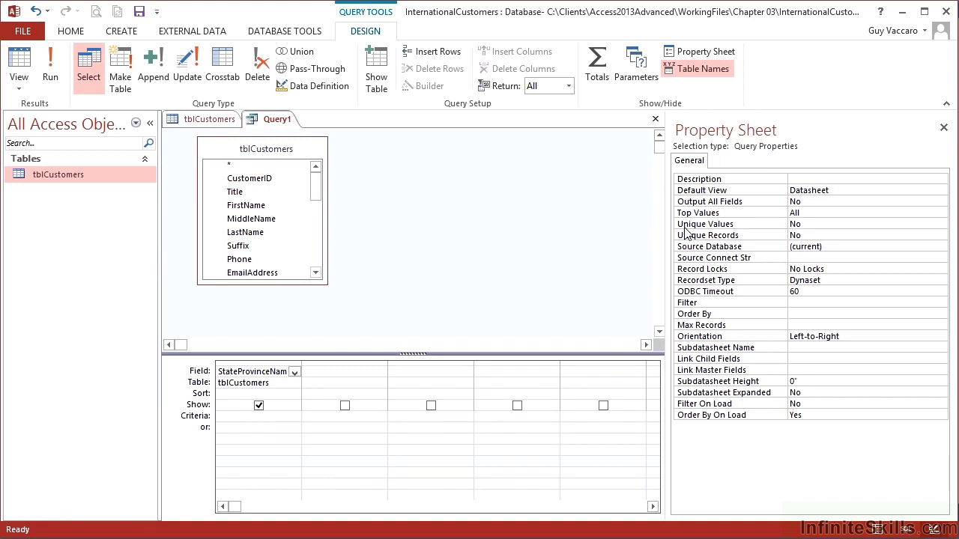
pyautogui.doubleClick(803, 224)
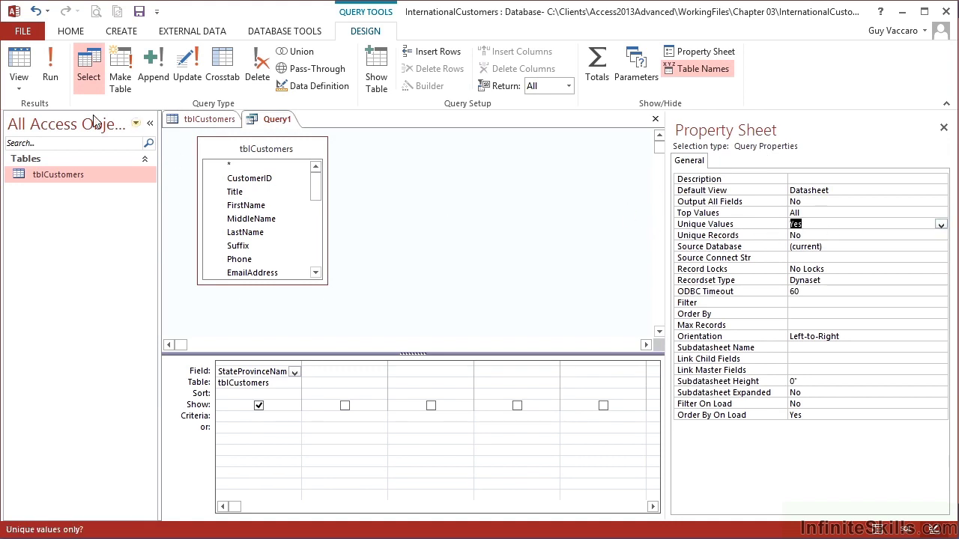
pyautogui.click(19, 64)
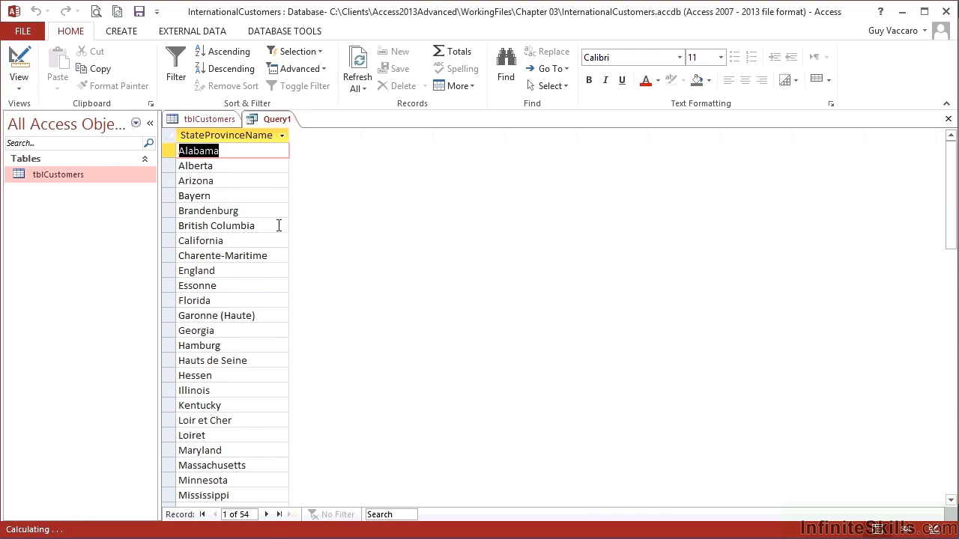
pyautogui.click(23, 58)
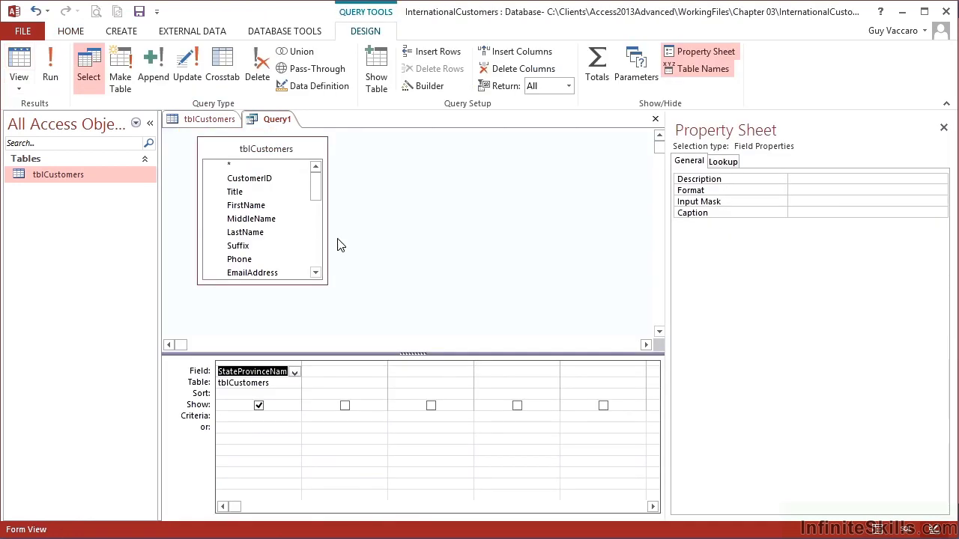
# Step: Save the query as qryUniqueProvinceNames and close it
pyautogui.hotkey('ctrl', 's')
pyautogui.write('qry')
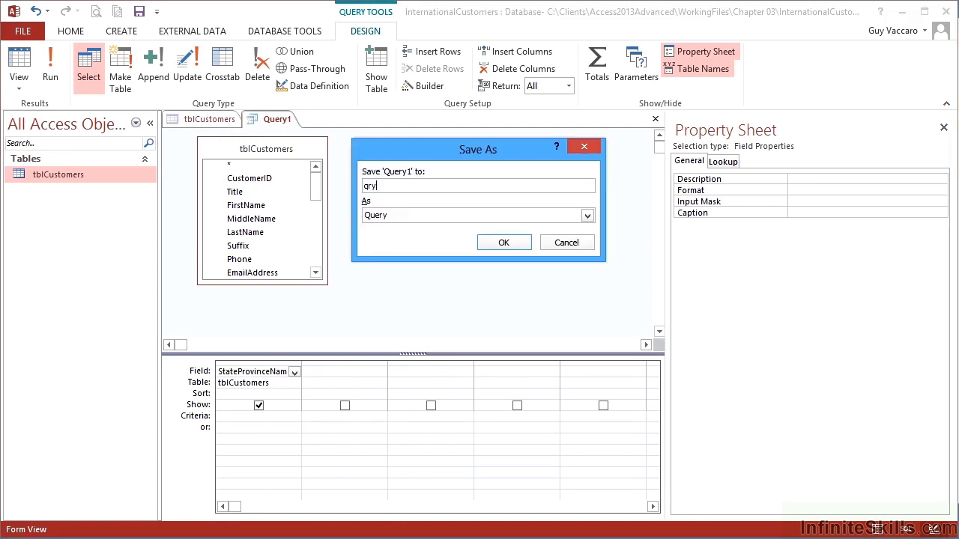
pyautogui.write('UniqueProvinceNames')
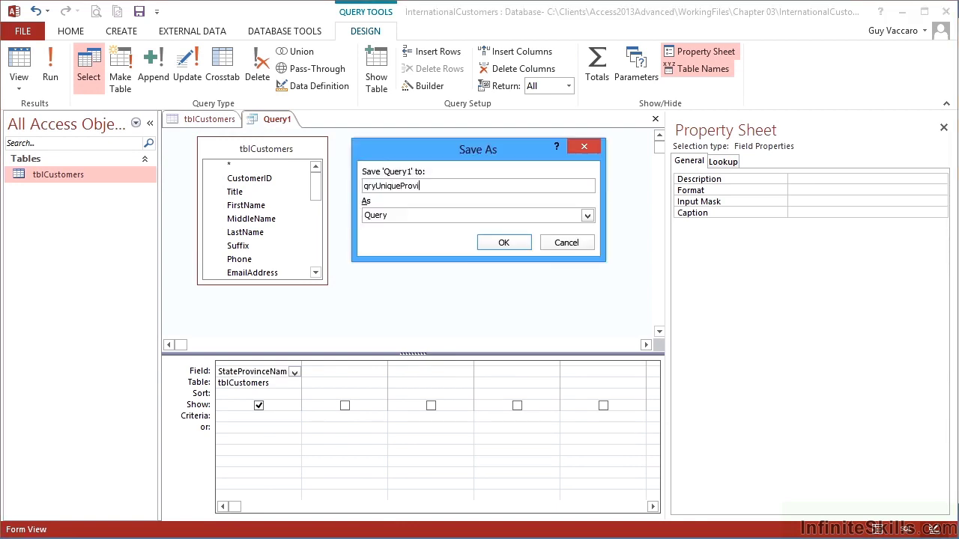
pyautogui.click(503, 242)
pyautogui.click(655, 119)
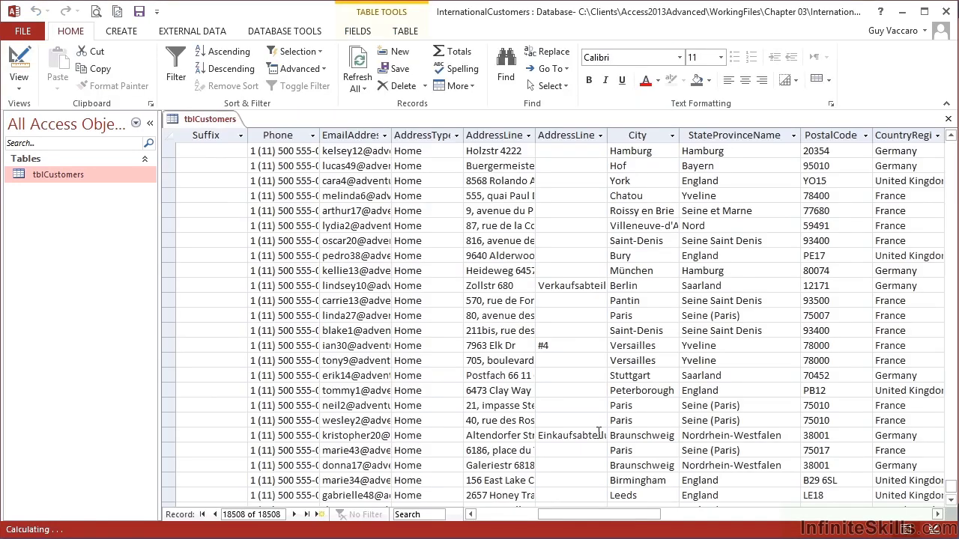
# Step: Create another design-view query based on tblCustomers, enlarging the table's field list
pyautogui.moveTo(626, 517); pyautogui.dragTo(644, 517)
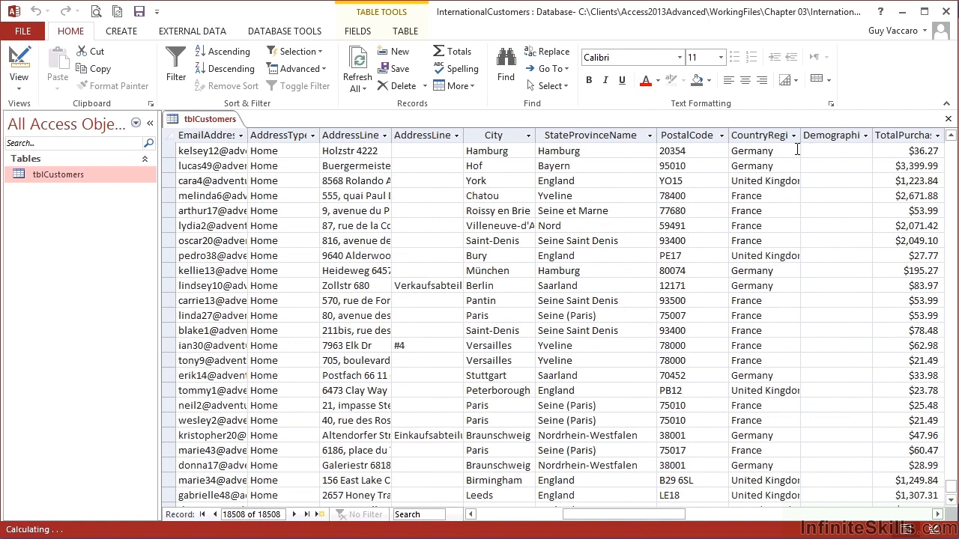
pyautogui.click(774, 151)
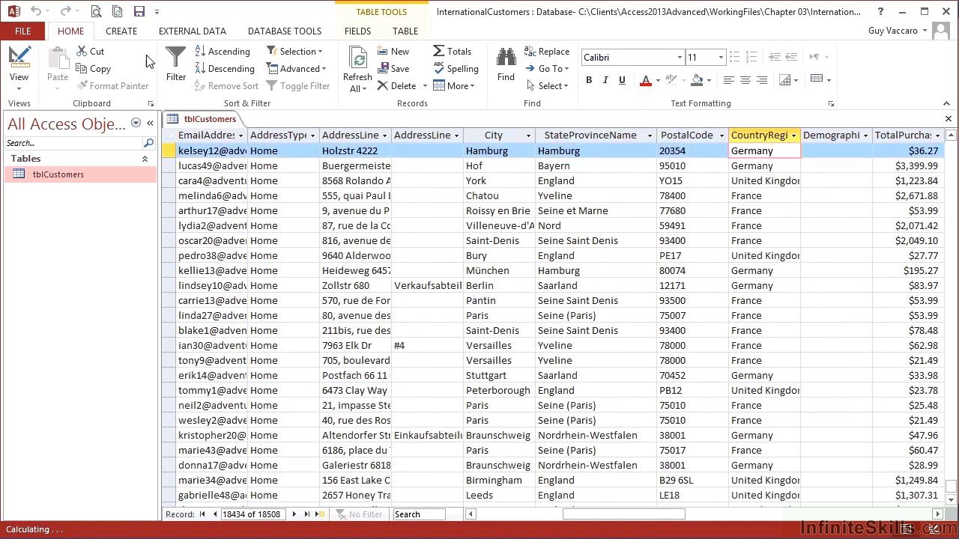
pyautogui.click(129, 32)
pyautogui.click(222, 69)
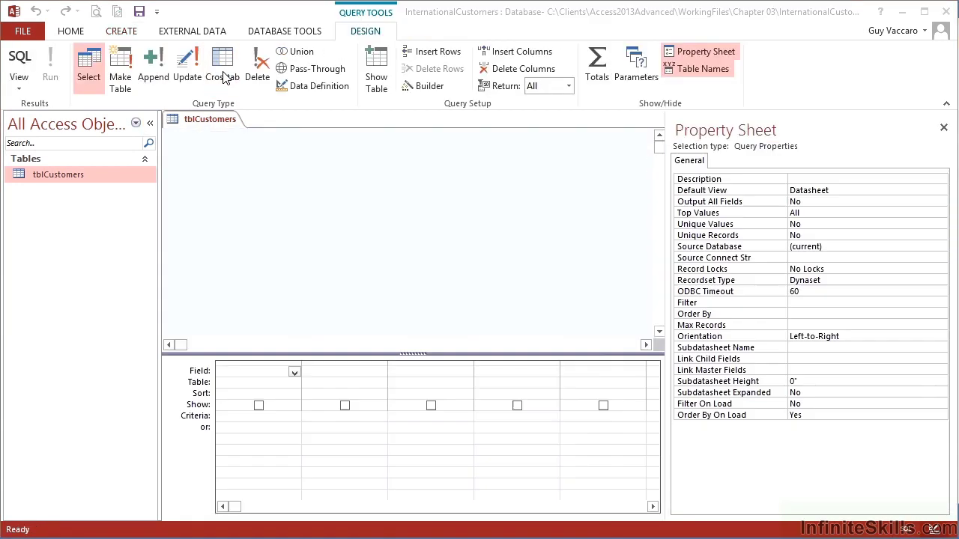
pyautogui.doubleClick(414, 363)
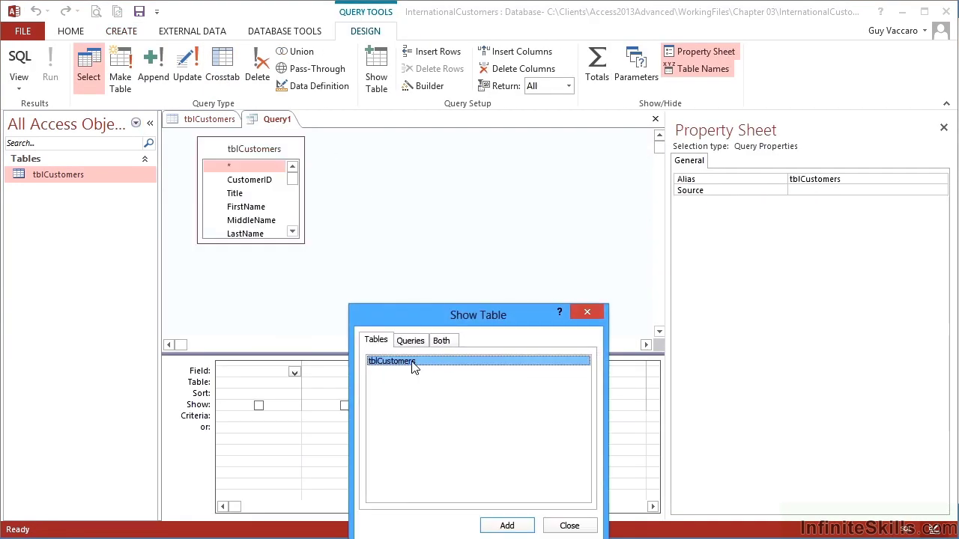
pyautogui.click(568, 525)
pyautogui.moveTo(297, 245); pyautogui.dragTo(331, 304)
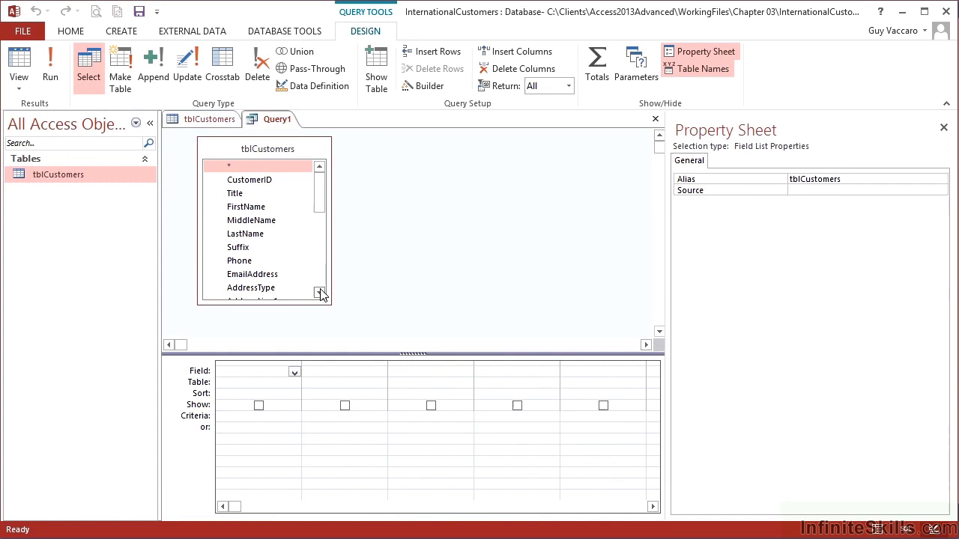
# Step: Add the CountryRegionName field from tblCustomers to the query grid
pyautogui.click(319, 293)
pyautogui.click(319, 292)
pyautogui.click(319, 293)
pyautogui.click(319, 293)
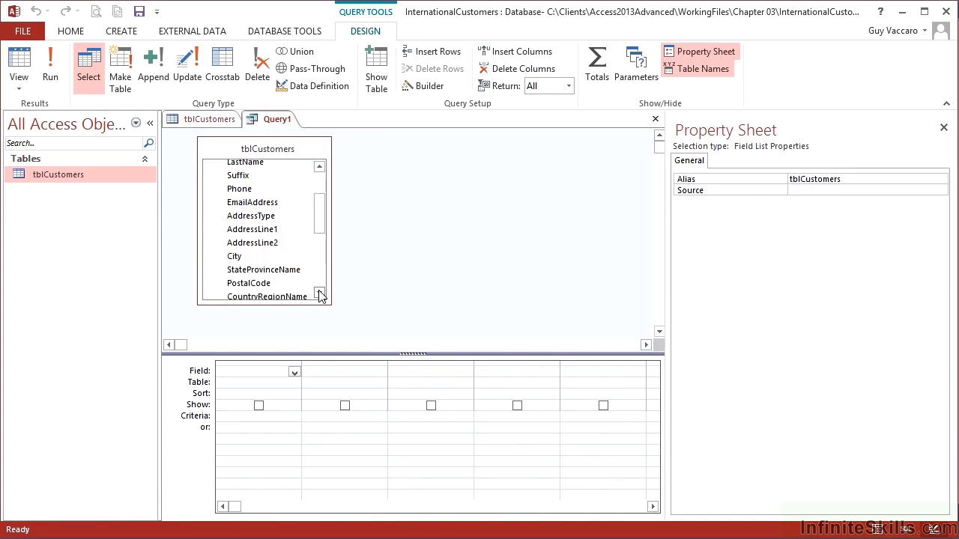
pyautogui.click(319, 293)
pyautogui.click(319, 293)
pyautogui.doubleClick(290, 274)
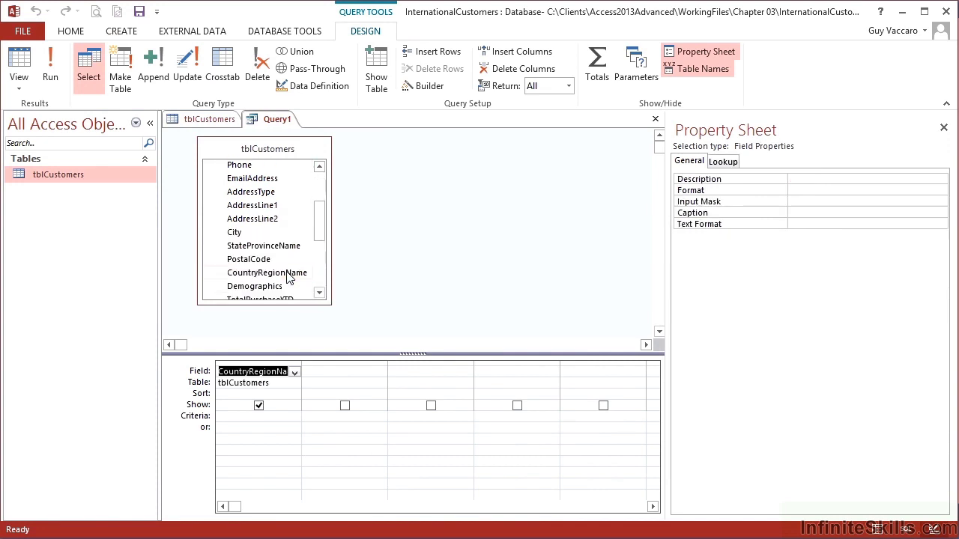
# Step: View the country query's datasheet, widen the CountryRegionName column, and return to the design
pyautogui.click(10, 66)
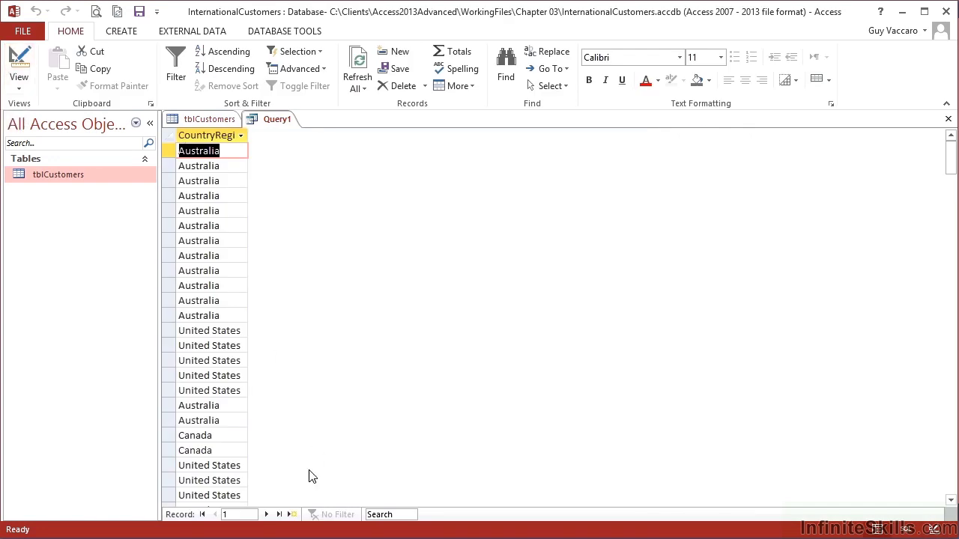
pyautogui.moveTo(248, 135); pyautogui.dragTo(285, 135)
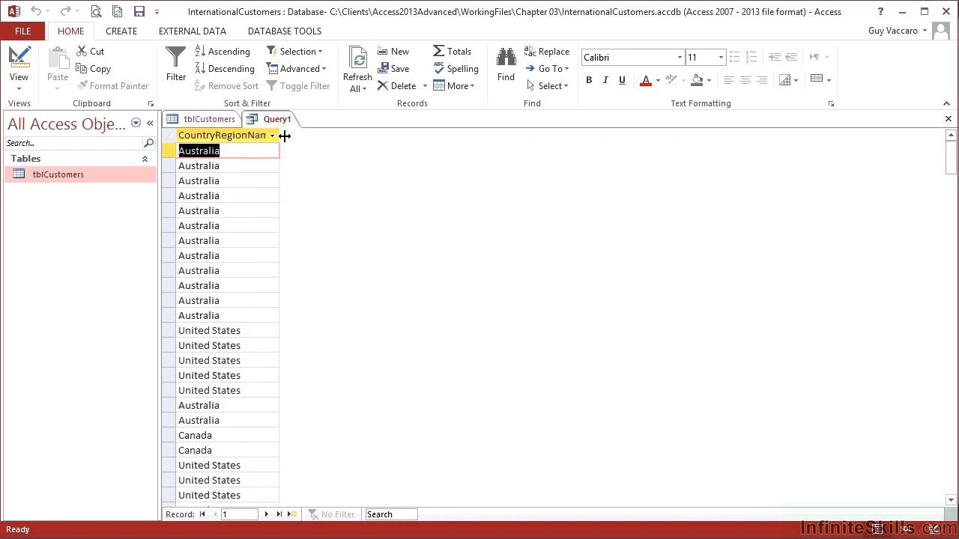
pyautogui.click(17, 61)
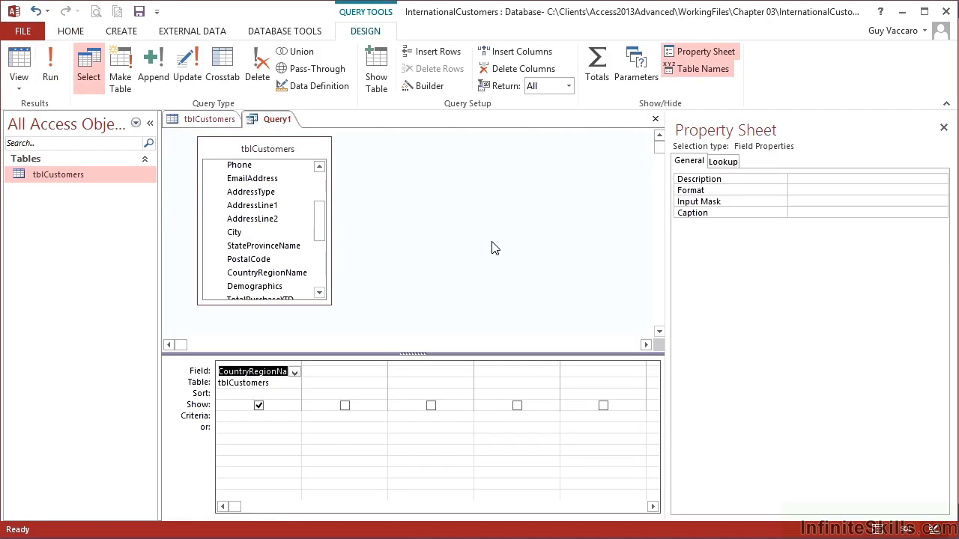
# Step: Insert the distinct keyword after SELECT in the country query's SQL statement and display its datasheet
pyautogui.click(493, 248)
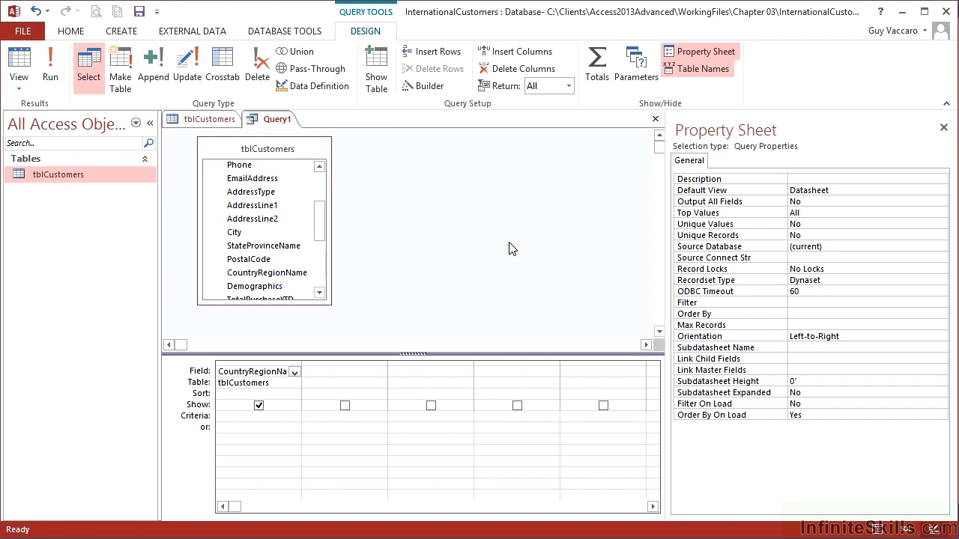
pyautogui.click(23, 88)
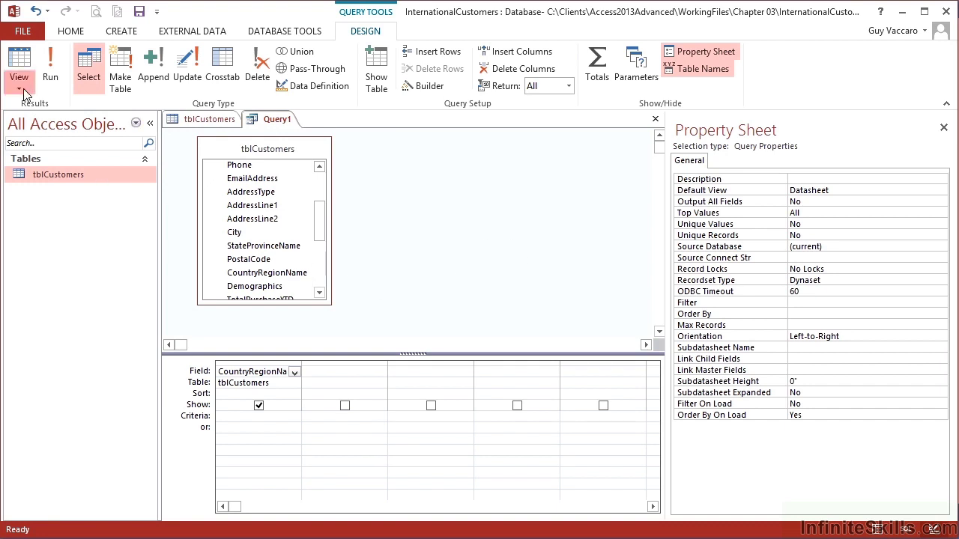
pyautogui.click(38, 139)
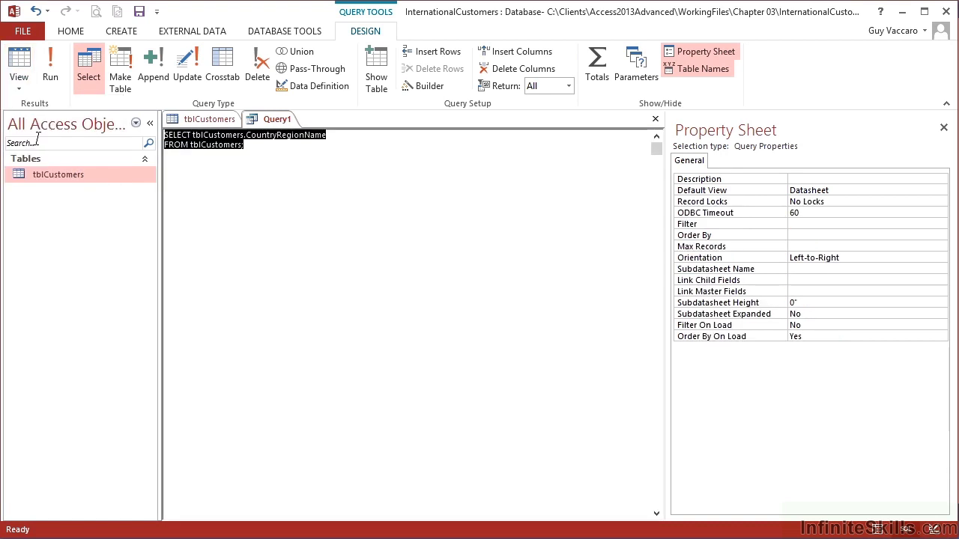
pyautogui.click(192, 135)
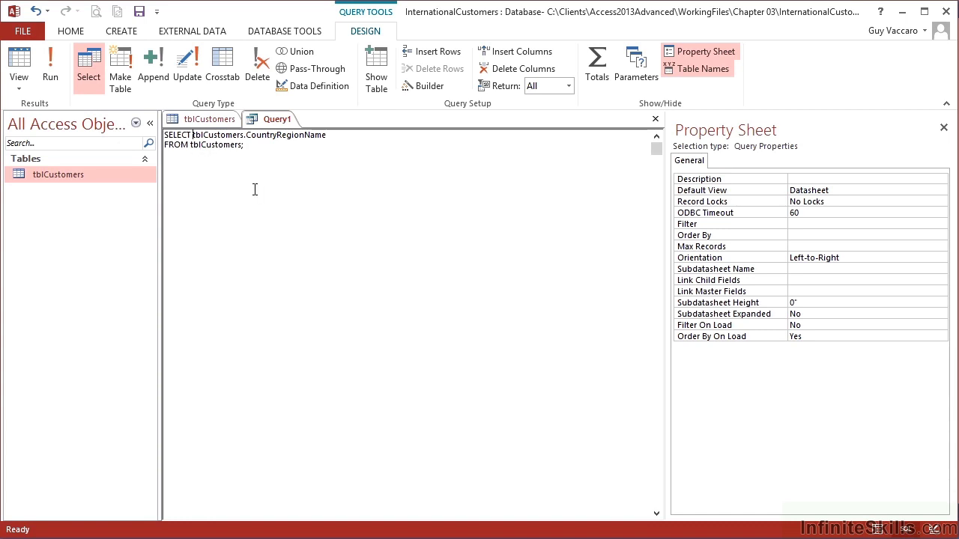
pyautogui.write('distinct')
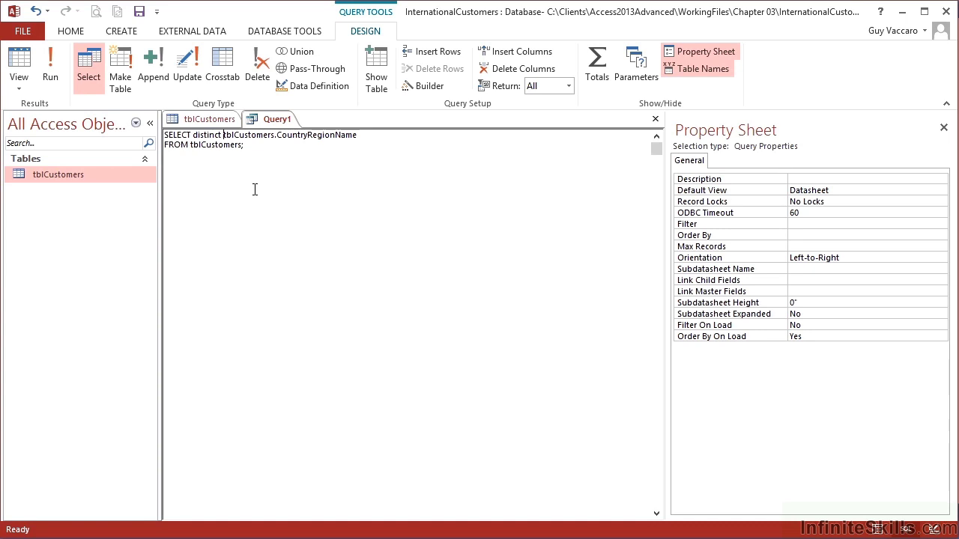
pyautogui.click(19, 64)
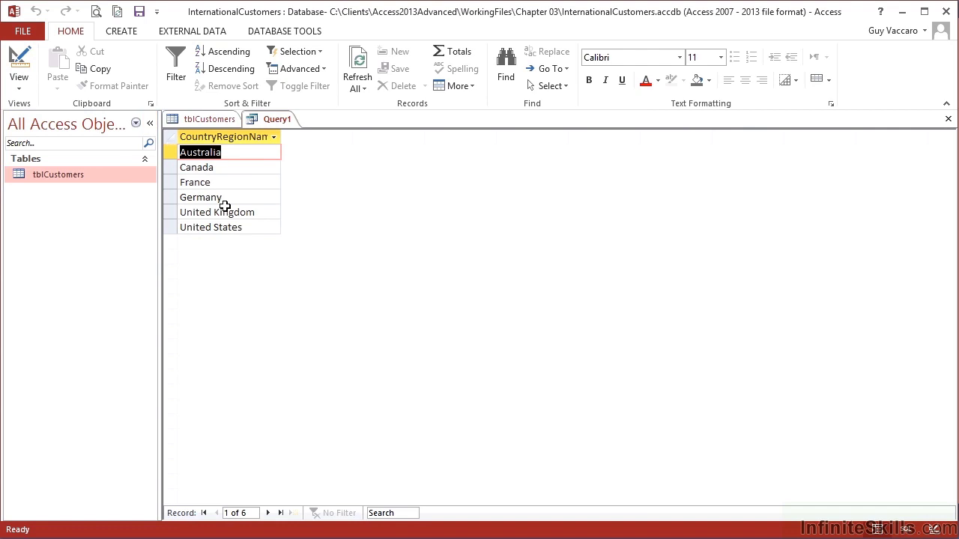
# Step: Save the country query as qryUniqueCountries
pyautogui.hotkey('ctrl', 's')
pyautogui.write('q')
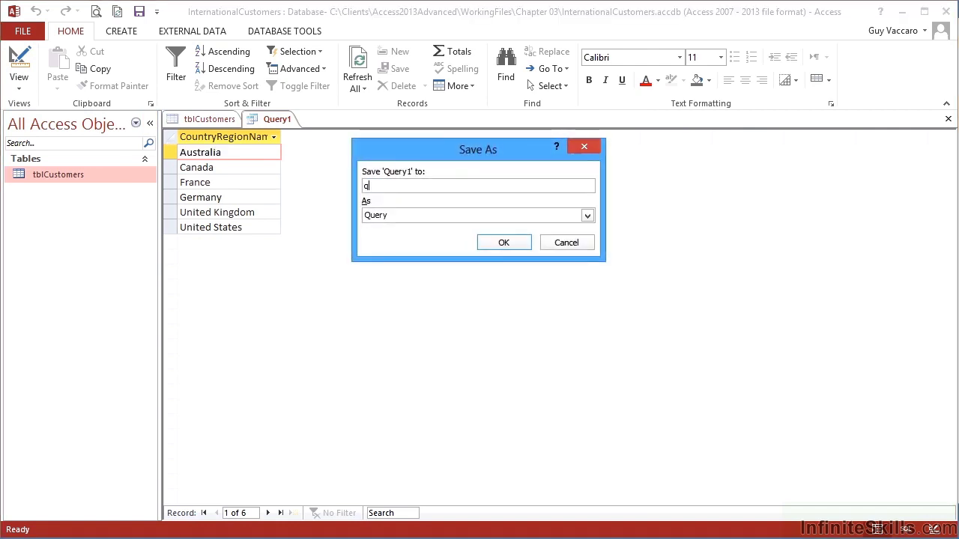
pyautogui.write('ryUniqueCountries')
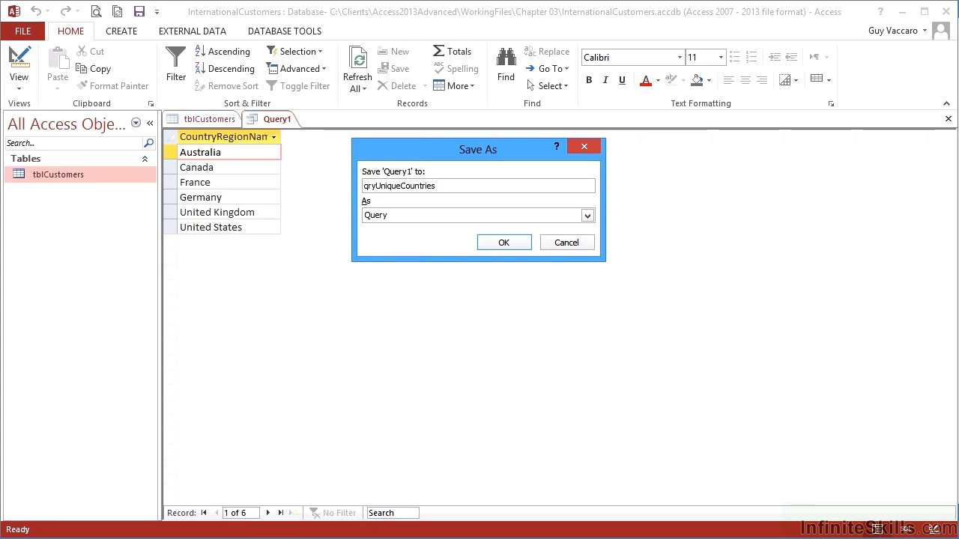
pyautogui.press('Return')
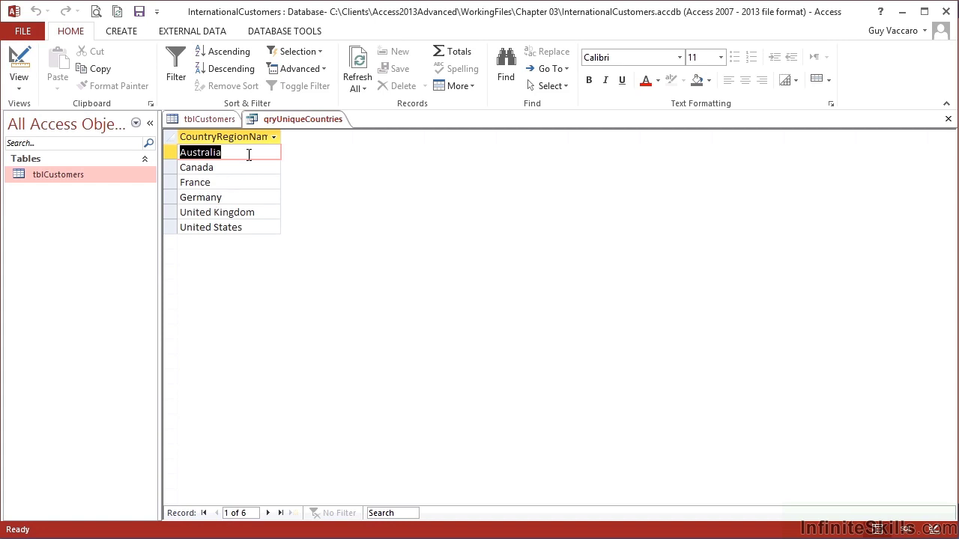
# Step: Return to the design of qryUniqueCountries, display the query properties, and add the StateProvinceName field as the second column
pyautogui.click(18, 66)
pyautogui.click(500, 259)
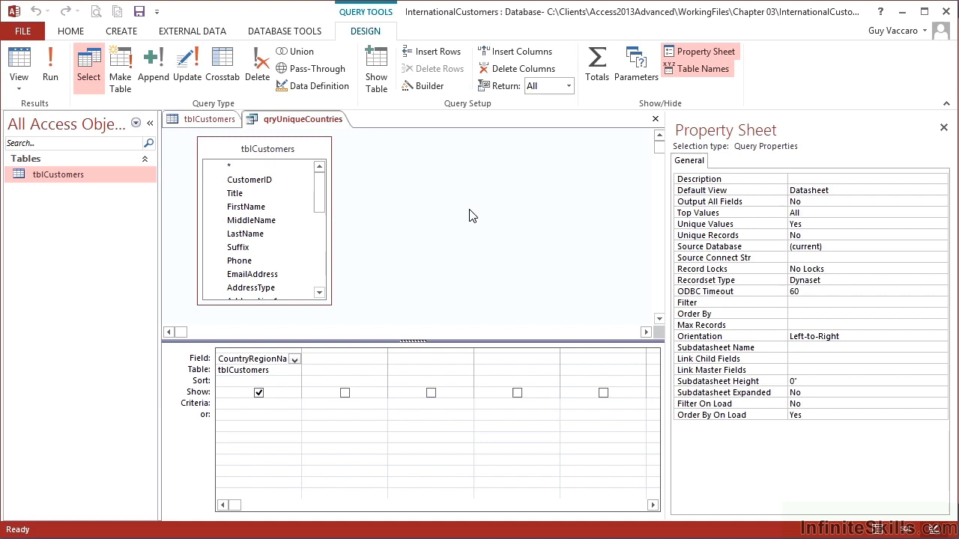
pyautogui.click(320, 293)
pyautogui.click(320, 293)
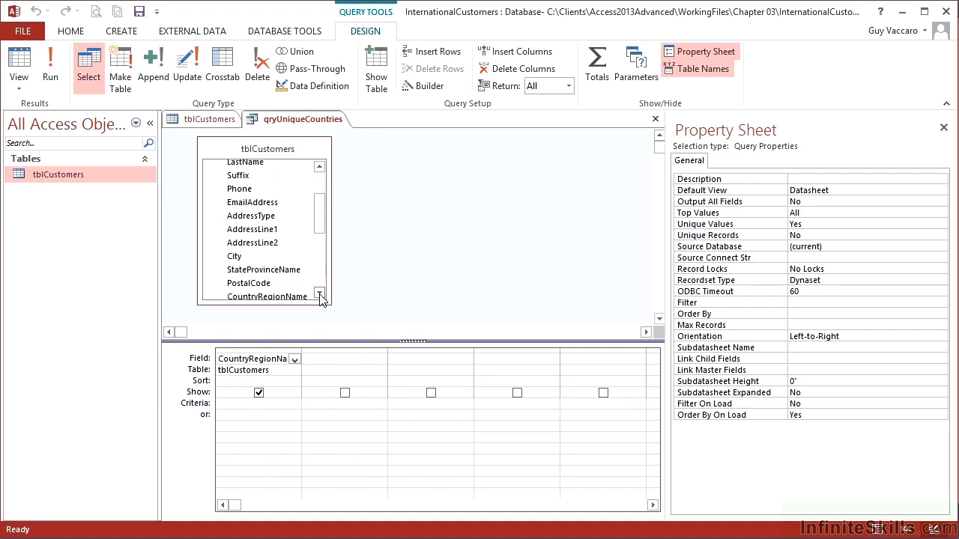
pyautogui.click(283, 276)
pyautogui.doubleClick(283, 273)
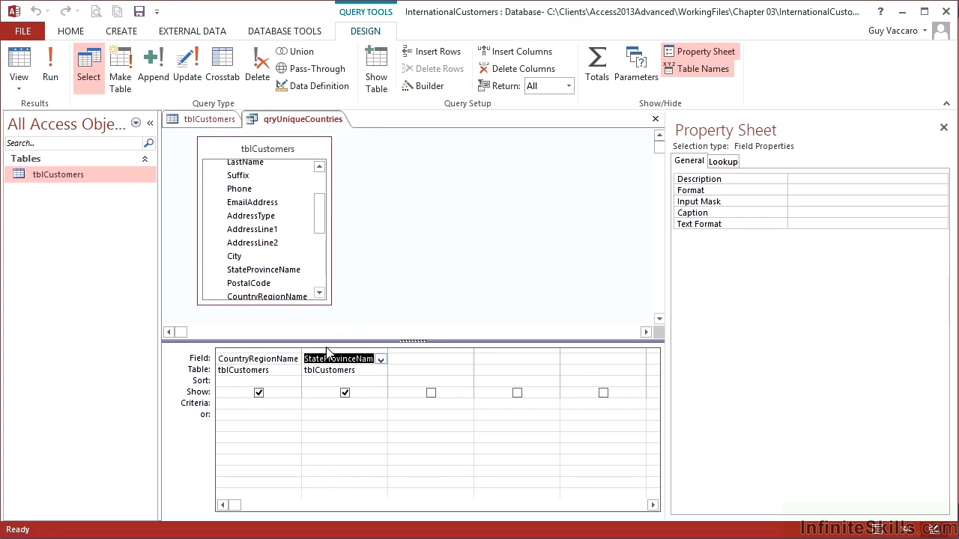
# Step: Display the query's datasheet and fit the CountryRegionName and StateProvinceName columns to their contents
pyautogui.click(23, 64)
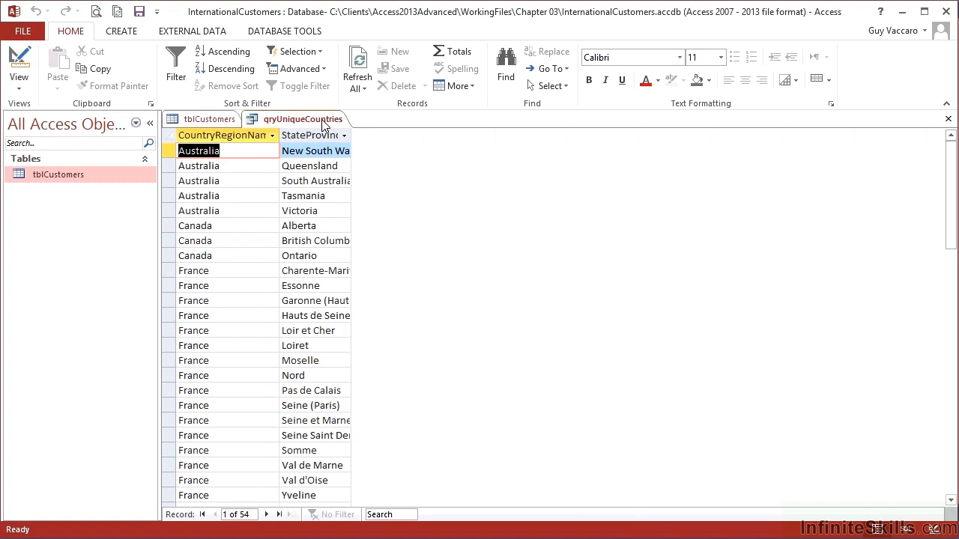
pyautogui.doubleClick(278, 134)
pyautogui.doubleClick(365, 134)
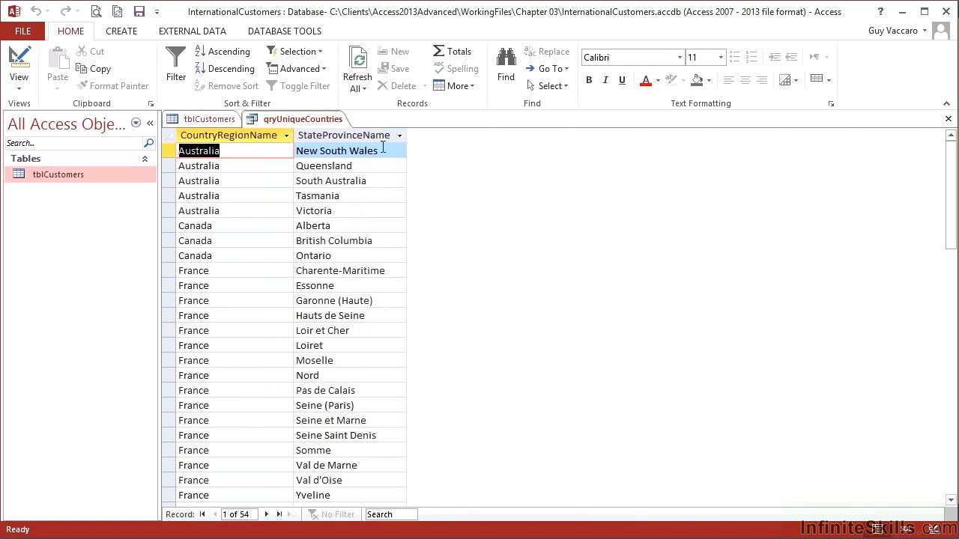